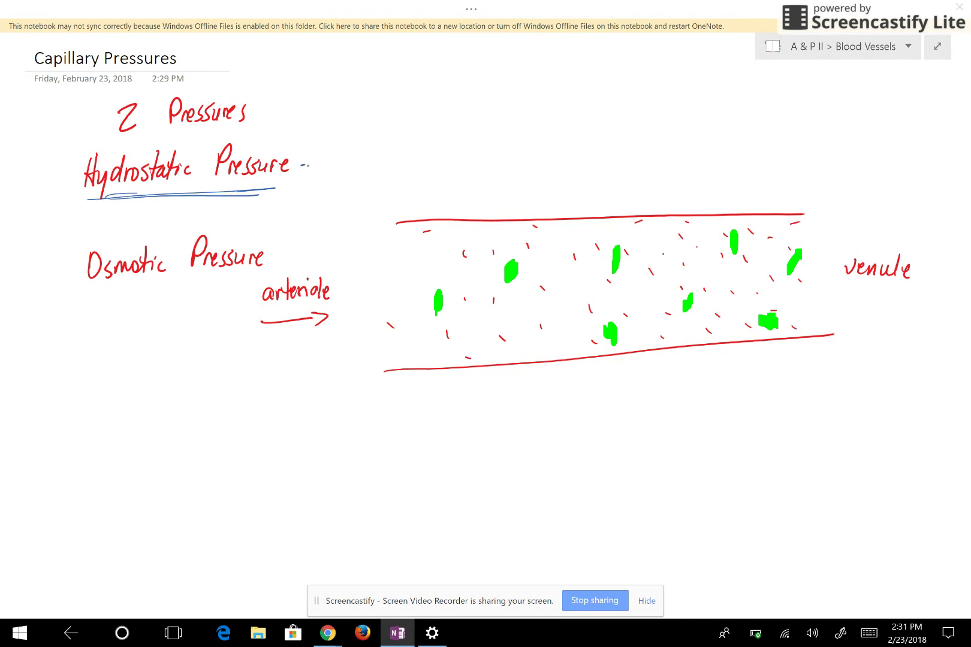
Step: Write 'Blood Pressure' in blue after Hydrostatic Pressure
{"action": "mouse_move", "coordinate": [313, 154]}
{"action": "left_mouse_down"}
{"action": "mouse_move", "coordinate": [326, 173]}
{"action": "mouse_move", "coordinate": [329, 160]}
{"action": "mouse_move", "coordinate": [421, 174]}
{"action": "left_mouse_up"}
{"action": "left_click_drag", "start_coordinate": [433, 164], "coordinate": [444, 165]}
{"action": "left_click_drag", "start_coordinate": [446, 173], "coordinate": [462, 172]}
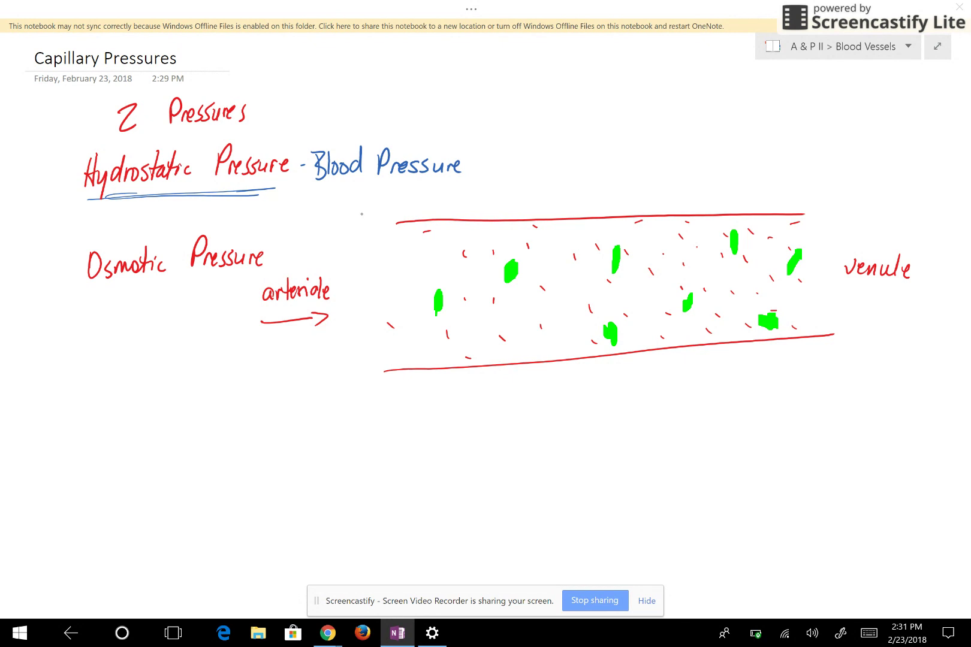
Step: Label the capillary's arteriole end 'HP=40' above the vessel
{"action": "mouse_move", "coordinate": [346, 209]}
{"action": "left_mouse_down"}
{"action": "mouse_move", "coordinate": [343, 234]}
{"action": "mouse_move", "coordinate": [352, 237]}
{"action": "left_mouse_up"}
{"action": "mouse_move", "coordinate": [345, 224]}
{"action": "left_mouse_down"}
{"action": "mouse_move", "coordinate": [361, 230]}
{"action": "mouse_move", "coordinate": [380, 215]}
{"action": "left_mouse_up"}
{"action": "left_click_drag", "start_coordinate": [374, 225], "coordinate": [397, 220]}
{"action": "mouse_move", "coordinate": [396, 207]}
{"action": "left_mouse_down"}
{"action": "mouse_move", "coordinate": [392, 236]}
{"action": "mouse_move", "coordinate": [405, 210]}
{"action": "left_mouse_up"}
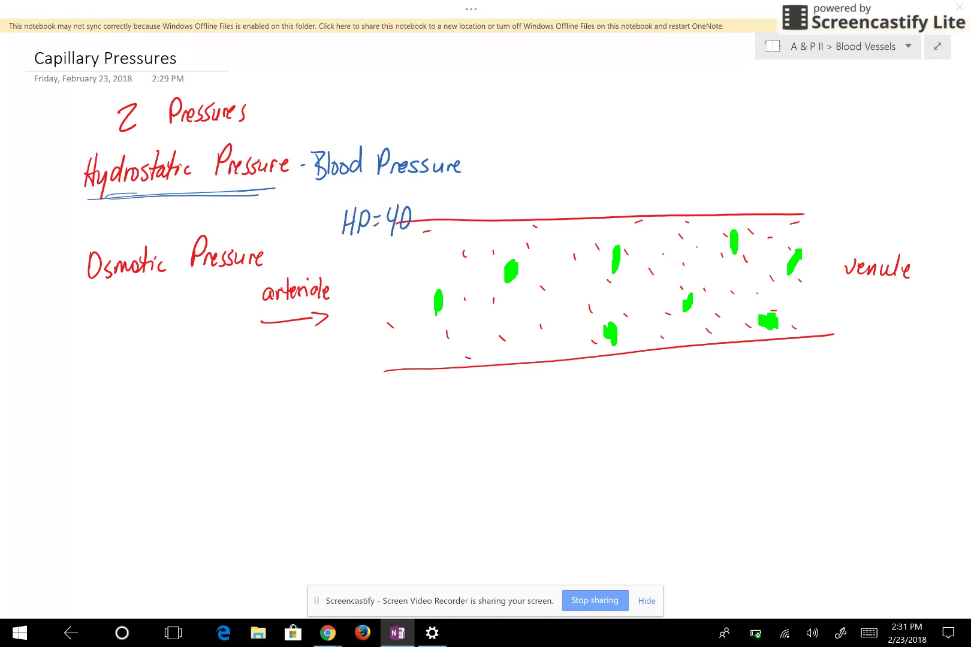
Step: Write the 'HP=20' label above the capillary's venule end
{"action": "left_click_drag", "start_coordinate": [820, 201], "coordinate": [816, 222]}
{"action": "left_click_drag", "start_coordinate": [829, 200], "coordinate": [825, 219]}
{"action": "left_click_drag", "start_coordinate": [817, 211], "coordinate": [851, 209]}
{"action": "left_click_drag", "start_coordinate": [847, 215], "coordinate": [880, 206]}
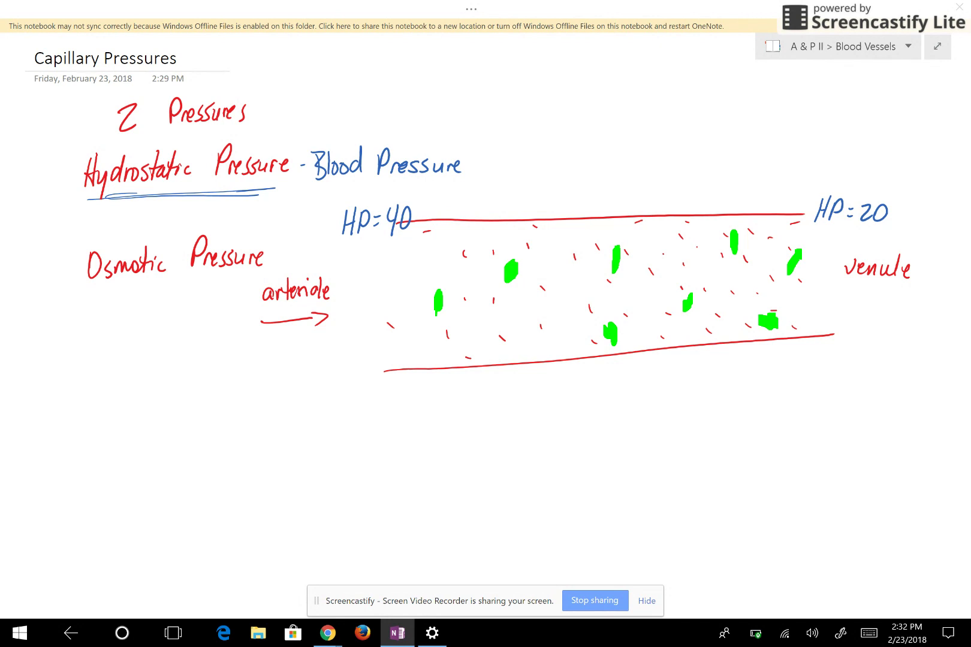
Step: Draw three pairs of blue outward arrows through both capillary walls
{"action": "left_click_drag", "start_coordinate": [496, 237], "coordinate": [546, 169]}
{"action": "mouse_move", "coordinate": [531, 183]}
{"action": "left_mouse_down"}
{"action": "mouse_move", "coordinate": [547, 170]}
{"action": "mouse_move", "coordinate": [546, 192]}
{"action": "left_mouse_up"}
{"action": "left_click_drag", "start_coordinate": [491, 352], "coordinate": [567, 400]}
{"action": "left_click_drag", "start_coordinate": [570, 391], "coordinate": [561, 412]}
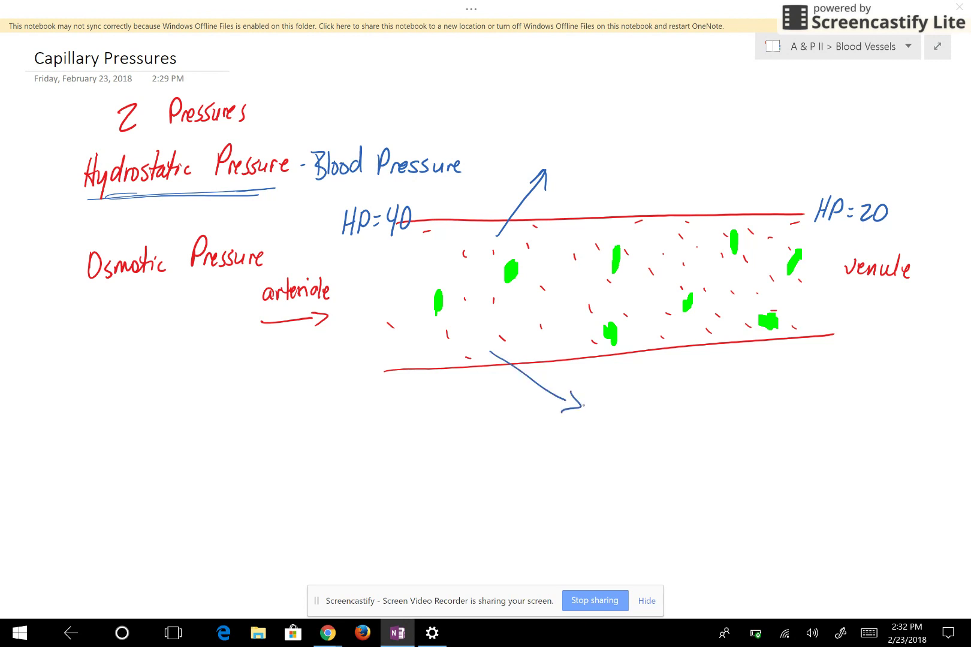
{"action": "left_click_drag", "start_coordinate": [644, 244], "coordinate": [687, 184]}
{"action": "left_click_drag", "start_coordinate": [687, 184], "coordinate": [687, 201]}
{"action": "left_click_drag", "start_coordinate": [628, 341], "coordinate": [686, 385]}
{"action": "left_click_drag", "start_coordinate": [687, 385], "coordinate": [670, 392]}
{"action": "left_click_drag", "start_coordinate": [759, 241], "coordinate": [795, 198]}
{"action": "mouse_move", "coordinate": [782, 208]}
{"action": "left_mouse_down"}
{"action": "mouse_move", "coordinate": [796, 198]}
{"action": "mouse_move", "coordinate": [795, 213]}
{"action": "left_mouse_up"}
{"action": "left_click_drag", "start_coordinate": [740, 326], "coordinate": [800, 372]}
{"action": "left_click_drag", "start_coordinate": [800, 372], "coordinate": [783, 378]}
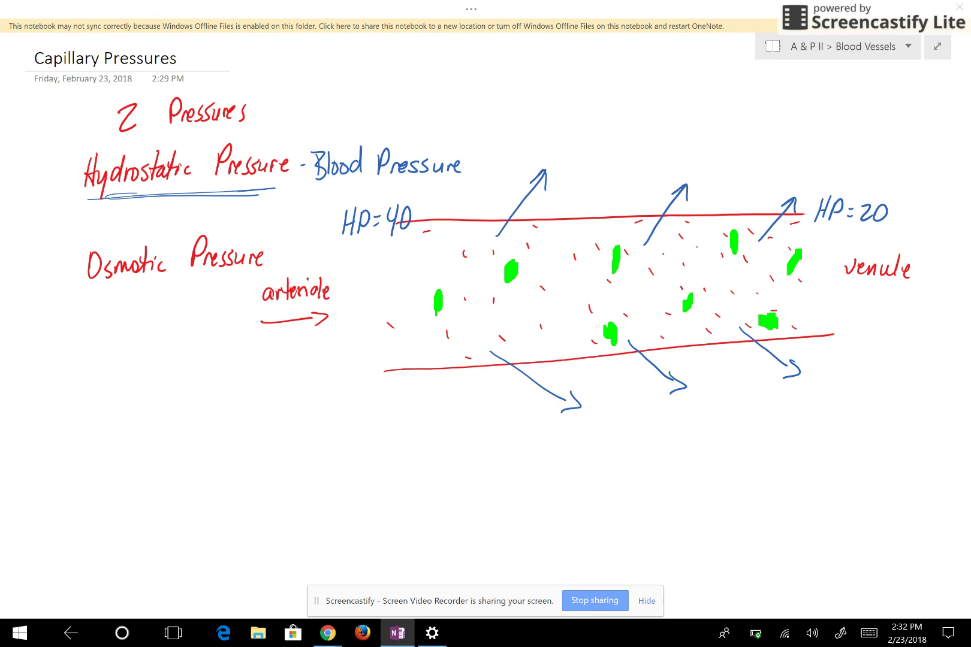
Step: Write '30' above mid-capillary and begin the note 'water' below the diagram
{"action": "left_click_drag", "start_coordinate": [631, 198], "coordinate": [630, 212]}
{"action": "mouse_move", "coordinate": [647, 204]}
{"action": "left_mouse_down"}
{"action": "mouse_move", "coordinate": [641, 212]}
{"action": "mouse_move", "coordinate": [646, 203]}
{"action": "left_mouse_up"}
{"action": "mouse_move", "coordinate": [481, 455]}
{"action": "left_mouse_down"}
{"action": "mouse_move", "coordinate": [516, 467]}
{"action": "mouse_move", "coordinate": [562, 446]}
{"action": "mouse_move", "coordinate": [574, 461]}
{"action": "mouse_move", "coordinate": [623, 441]}
{"action": "mouse_move", "coordinate": [648, 453]}
{"action": "mouse_move", "coordinate": [712, 444]}
{"action": "mouse_move", "coordinate": [718, 428]}
{"action": "mouse_move", "coordinate": [760, 443]}
{"action": "mouse_move", "coordinate": [807, 416]}
{"action": "mouse_move", "coordinate": [829, 439]}
{"action": "left_mouse_up"}
Step: Finish the first line of the blue note with 'of the capillary'
{"action": "mouse_move", "coordinate": [848, 423]}
{"action": "left_mouse_down"}
{"action": "mouse_move", "coordinate": [846, 432]}
{"action": "mouse_move", "coordinate": [876, 443]}
{"action": "left_mouse_up"}
{"action": "left_click", "coordinate": [886, 416]}
{"action": "mouse_move", "coordinate": [881, 427]}
{"action": "left_mouse_down"}
{"action": "mouse_move", "coordinate": [895, 413]}
{"action": "mouse_move", "coordinate": [892, 439]}
{"action": "left_mouse_up"}
{"action": "mouse_move", "coordinate": [899, 406]}
{"action": "left_mouse_down"}
{"action": "mouse_move", "coordinate": [906, 432]}
{"action": "mouse_move", "coordinate": [917, 436]}
{"action": "left_mouse_up"}
{"action": "left_click_drag", "start_coordinate": [924, 423], "coordinate": [932, 438]}
{"action": "left_click_drag", "start_coordinate": [933, 424], "coordinate": [938, 450]}
Step: Write the second line 'into the Interstitial space.' below it
{"action": "mouse_move", "coordinate": [499, 496]}
{"action": "left_mouse_down"}
{"action": "mouse_move", "coordinate": [500, 508]}
{"action": "mouse_move", "coordinate": [522, 508]}
{"action": "left_mouse_up"}
{"action": "mouse_move", "coordinate": [524, 481]}
{"action": "left_mouse_down"}
{"action": "mouse_move", "coordinate": [525, 505]}
{"action": "mouse_move", "coordinate": [533, 503]}
{"action": "left_mouse_up"}
{"action": "left_click_drag", "start_coordinate": [556, 480], "coordinate": [561, 501]}
{"action": "mouse_move", "coordinate": [562, 478]}
{"action": "left_mouse_down"}
{"action": "mouse_move", "coordinate": [569, 498]}
{"action": "mouse_move", "coordinate": [609, 497]}
{"action": "left_mouse_up"}
{"action": "left_click_drag", "start_coordinate": [610, 489], "coordinate": [621, 497]}
{"action": "mouse_move", "coordinate": [623, 470]}
{"action": "left_mouse_down"}
{"action": "mouse_move", "coordinate": [627, 496]}
{"action": "mouse_move", "coordinate": [638, 479]}
{"action": "left_mouse_up"}
{"action": "left_click_drag", "start_coordinate": [632, 491], "coordinate": [636, 497]}
{"action": "left_click_drag", "start_coordinate": [640, 484], "coordinate": [657, 484]}
{"action": "left_click_drag", "start_coordinate": [657, 483], "coordinate": [651, 494]}
{"action": "mouse_move", "coordinate": [663, 469]}
{"action": "left_mouse_down"}
{"action": "mouse_move", "coordinate": [663, 490]}
{"action": "mouse_move", "coordinate": [666, 480]}
{"action": "left_mouse_up"}
{"action": "left_click_drag", "start_coordinate": [669, 482], "coordinate": [684, 492]}
{"action": "left_click_drag", "start_coordinate": [677, 479], "coordinate": [738, 485]}
{"action": "mouse_move", "coordinate": [751, 472]}
{"action": "left_mouse_down"}
{"action": "mouse_move", "coordinate": [752, 490]}
{"action": "mouse_move", "coordinate": [760, 479]}
{"action": "left_mouse_up"}
{"action": "left_click_drag", "start_coordinate": [772, 468], "coordinate": [777, 477]}
{"action": "left_click_drag", "start_coordinate": [786, 474], "coordinate": [797, 470]}
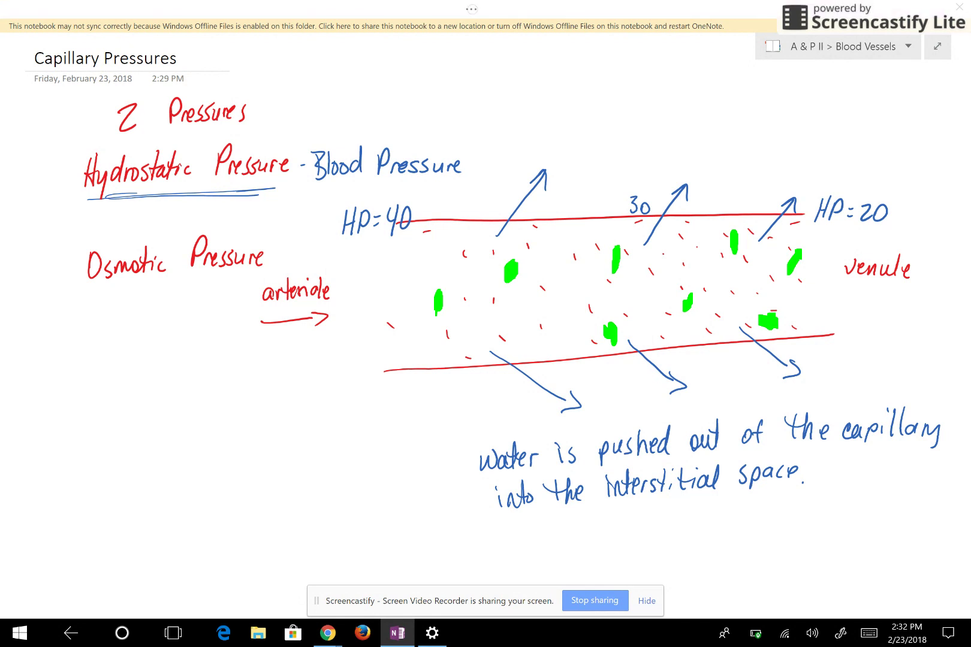
Step: Leave full-page view and set the pen colour to light green in Color & Thickness
{"action": "left_click", "coordinate": [470, 9]}
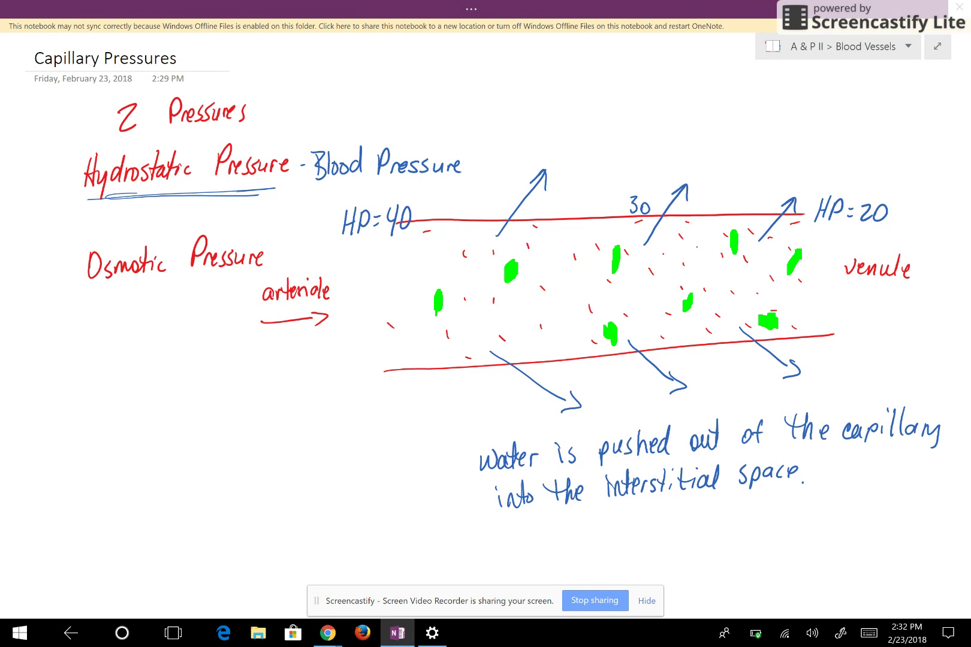
{"action": "left_click", "coordinate": [471, 10]}
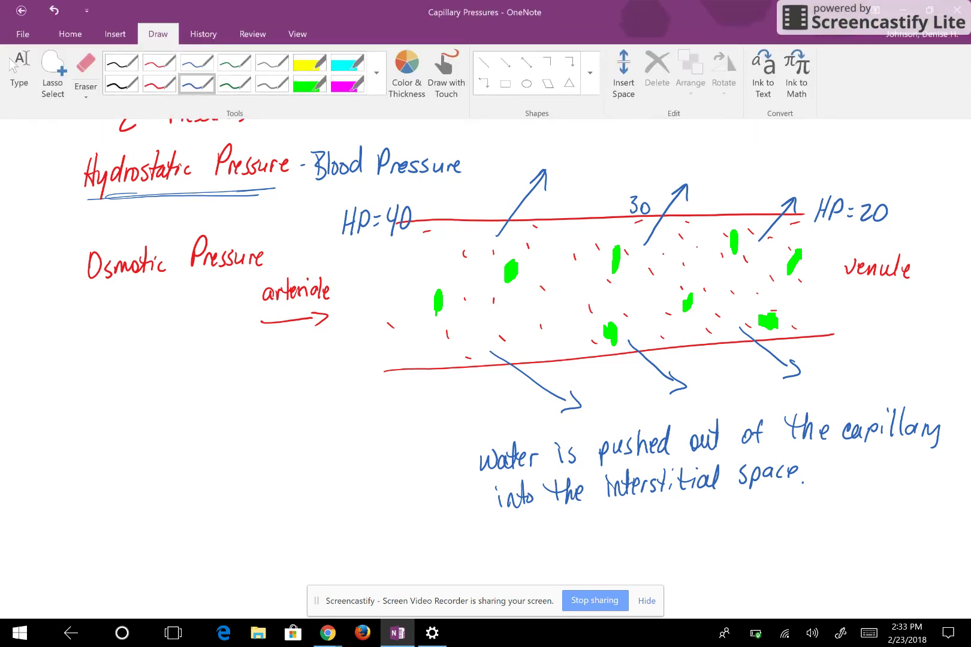
{"action": "left_click", "coordinate": [407, 71]}
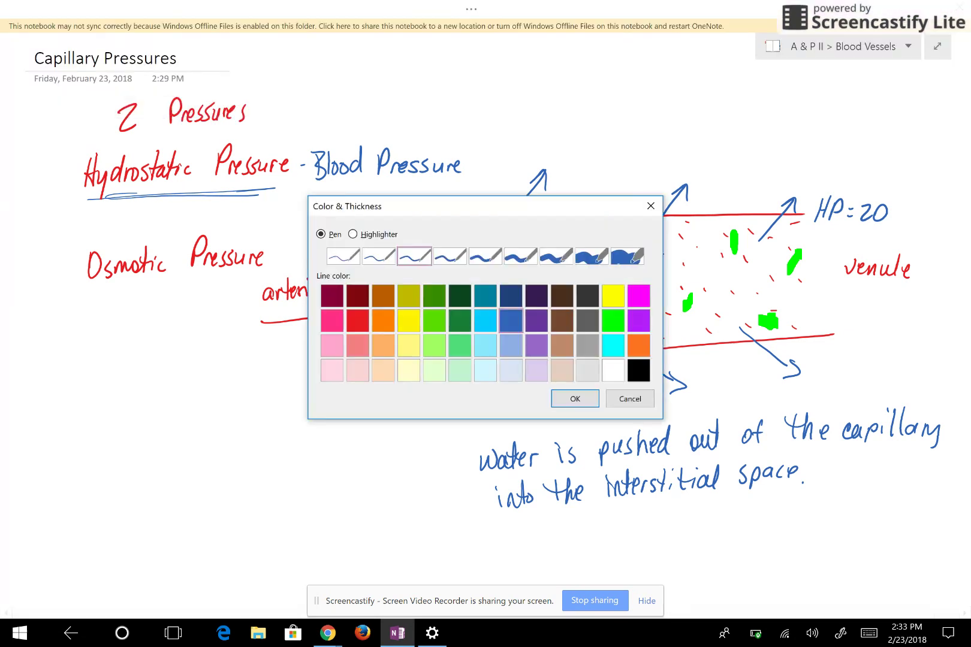
{"action": "left_click", "coordinate": [435, 351]}
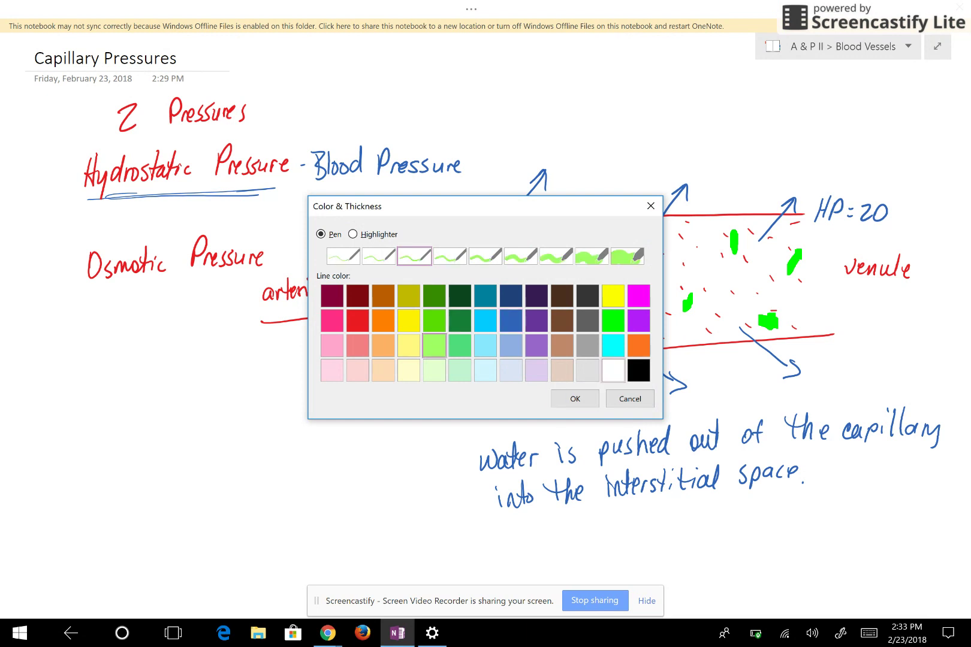
{"action": "left_click", "coordinate": [575, 399]}
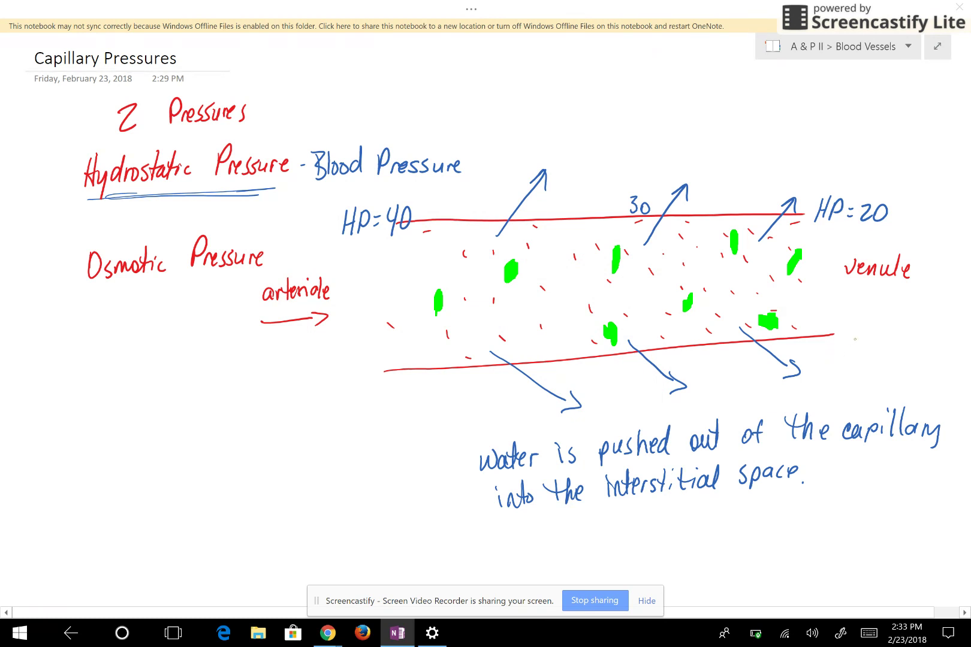
Step: Write 'OP 25' in green beside the venule end's lower wall
{"action": "mouse_move", "coordinate": [837, 350]}
{"action": "left_mouse_down"}
{"action": "mouse_move", "coordinate": [847, 365]}
{"action": "mouse_move", "coordinate": [838, 349]}
{"action": "left_mouse_up"}
{"action": "left_click_drag", "start_coordinate": [858, 349], "coordinate": [859, 360]}
{"action": "left_click_drag", "start_coordinate": [878, 355], "coordinate": [889, 368]}
{"action": "left_click_drag", "start_coordinate": [893, 355], "coordinate": [891, 373]}
{"action": "left_click_drag", "start_coordinate": [894, 355], "coordinate": [904, 354]}
Step: Draw small green inward arrows on both walls and write 'OP 15' at the left end
{"action": "left_click_drag", "start_coordinate": [811, 343], "coordinate": [807, 332]}
{"action": "mouse_move", "coordinate": [770, 206]}
{"action": "left_mouse_down"}
{"action": "mouse_move", "coordinate": [762, 225]}
{"action": "mouse_move", "coordinate": [772, 219]}
{"action": "left_mouse_up"}
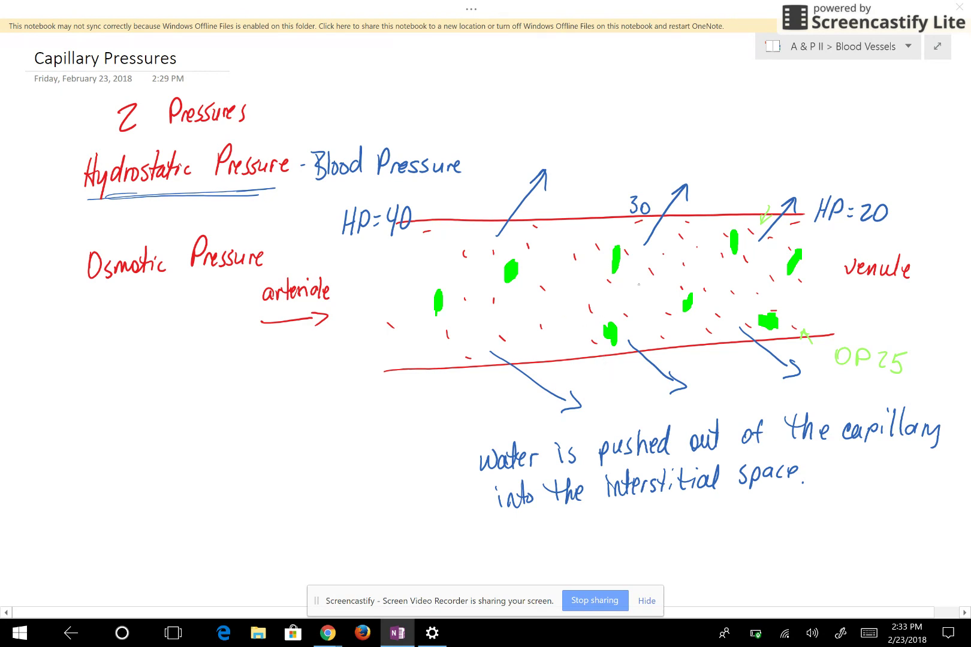
{"action": "left_click_drag", "start_coordinate": [604, 355], "coordinate": [608, 349]}
{"action": "left_click_drag", "start_coordinate": [599, 207], "coordinate": [599, 218]}
{"action": "left_click_drag", "start_coordinate": [436, 377], "coordinate": [438, 366]}
{"action": "left_click_drag", "start_coordinate": [457, 214], "coordinate": [454, 232]}
{"action": "left_click_drag", "start_coordinate": [451, 228], "coordinate": [460, 230]}
{"action": "left_click_drag", "start_coordinate": [359, 380], "coordinate": [365, 379]}
{"action": "mouse_move", "coordinate": [366, 379]}
{"action": "left_mouse_down"}
{"action": "mouse_move", "coordinate": [366, 390]}
{"action": "mouse_move", "coordinate": [388, 396]}
{"action": "left_mouse_up"}
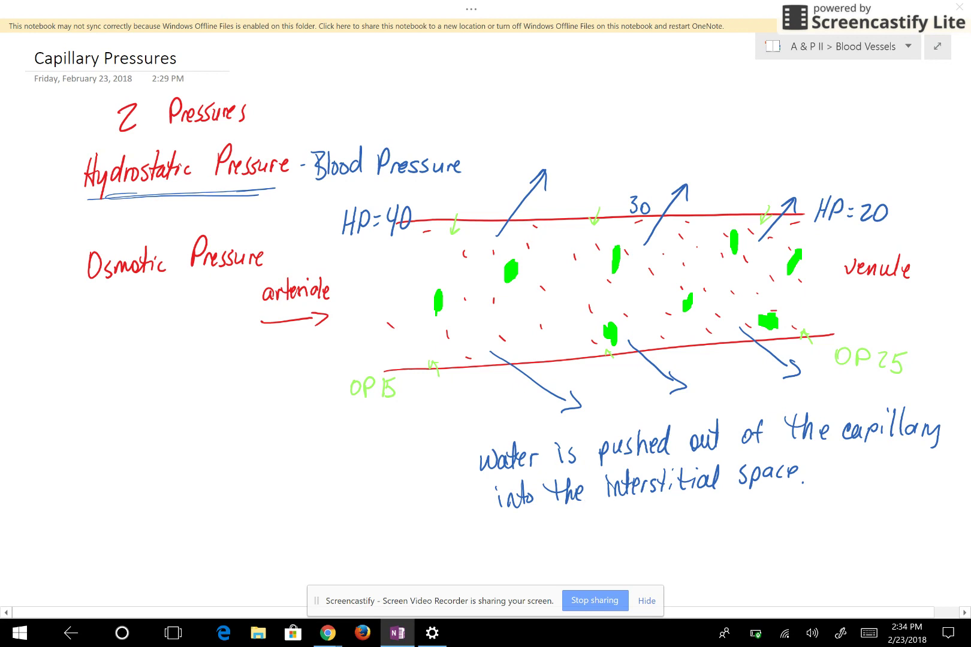
Step: Write 'NET movement - edema' in green under the blue note
{"action": "mouse_move", "coordinate": [535, 547]}
{"action": "left_mouse_down"}
{"action": "mouse_move", "coordinate": [558, 516]}
{"action": "mouse_move", "coordinate": [572, 543]}
{"action": "mouse_move", "coordinate": [574, 523]}
{"action": "left_mouse_up"}
{"action": "mouse_move", "coordinate": [576, 524]}
{"action": "left_mouse_down"}
{"action": "mouse_move", "coordinate": [575, 545]}
{"action": "mouse_move", "coordinate": [591, 520]}
{"action": "left_mouse_up"}
{"action": "mouse_move", "coordinate": [604, 526]}
{"action": "left_mouse_down"}
{"action": "mouse_move", "coordinate": [604, 537]}
{"action": "mouse_move", "coordinate": [631, 539]}
{"action": "mouse_move", "coordinate": [654, 523]}
{"action": "mouse_move", "coordinate": [676, 530]}
{"action": "mouse_move", "coordinate": [708, 519]}
{"action": "left_mouse_up"}
{"action": "mouse_move", "coordinate": [711, 530]}
{"action": "left_mouse_down"}
{"action": "mouse_move", "coordinate": [719, 502]}
{"action": "mouse_move", "coordinate": [717, 516]}
{"action": "mouse_move", "coordinate": [775, 530]}
{"action": "left_mouse_up"}
{"action": "mouse_move", "coordinate": [789, 516]}
{"action": "left_mouse_down"}
{"action": "mouse_move", "coordinate": [782, 529]}
{"action": "mouse_move", "coordinate": [810, 526]}
{"action": "left_mouse_up"}
{"action": "mouse_move", "coordinate": [817, 514]}
{"action": "left_mouse_down"}
{"action": "mouse_move", "coordinate": [817, 526]}
{"action": "mouse_move", "coordinate": [860, 524]}
{"action": "left_mouse_up"}
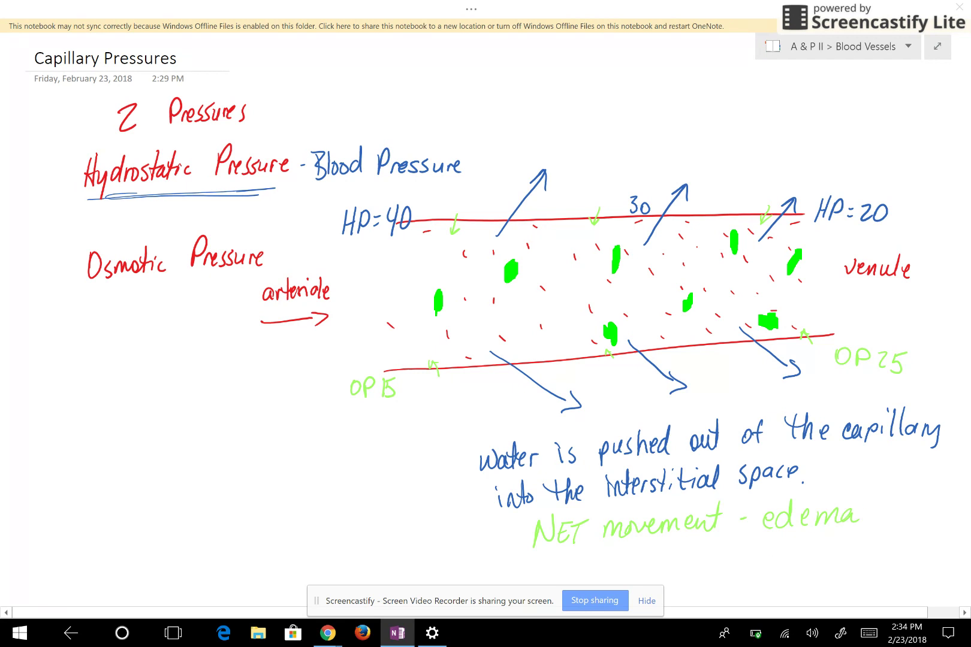
Step: Write 'water is absorbed' in green on the left side of the page
{"action": "mouse_move", "coordinate": [59, 446]}
{"action": "left_mouse_down"}
{"action": "mouse_move", "coordinate": [79, 444]}
{"action": "mouse_move", "coordinate": [97, 463]}
{"action": "left_mouse_up"}
{"action": "mouse_move", "coordinate": [105, 426]}
{"action": "left_mouse_down"}
{"action": "mouse_move", "coordinate": [101, 463]}
{"action": "mouse_move", "coordinate": [111, 443]}
{"action": "left_mouse_up"}
{"action": "mouse_move", "coordinate": [109, 453]}
{"action": "left_mouse_down"}
{"action": "mouse_move", "coordinate": [132, 444]}
{"action": "mouse_move", "coordinate": [176, 452]}
{"action": "left_mouse_up"}
{"action": "mouse_move", "coordinate": [218, 433]}
{"action": "left_mouse_down"}
{"action": "mouse_move", "coordinate": [211, 443]}
{"action": "mouse_move", "coordinate": [222, 449]}
{"action": "left_mouse_up"}
{"action": "mouse_move", "coordinate": [226, 423]}
{"action": "left_mouse_down"}
{"action": "mouse_move", "coordinate": [227, 450]}
{"action": "mouse_move", "coordinate": [252, 445]}
{"action": "left_mouse_up"}
{"action": "left_click_drag", "start_coordinate": [263, 438], "coordinate": [279, 445]}
{"action": "left_click_drag", "start_coordinate": [275, 440], "coordinate": [303, 443]}
{"action": "left_click_drag", "start_coordinate": [309, 413], "coordinate": [304, 444]}
Step: Add the second line 'into lymphatic Vessels' and close the People flyout
{"action": "mouse_move", "coordinate": [65, 502]}
{"action": "left_mouse_down"}
{"action": "mouse_move", "coordinate": [67, 518]}
{"action": "mouse_move", "coordinate": [119, 499]}
{"action": "left_mouse_up"}
{"action": "left_click", "coordinate": [68, 497]}
{"action": "left_click_drag", "start_coordinate": [151, 474], "coordinate": [152, 502]}
{"action": "mouse_move", "coordinate": [154, 484]}
{"action": "left_mouse_down"}
{"action": "mouse_move", "coordinate": [168, 517]}
{"action": "mouse_move", "coordinate": [195, 506]}
{"action": "left_mouse_up"}
{"action": "mouse_move", "coordinate": [204, 468]}
{"action": "left_mouse_down"}
{"action": "mouse_move", "coordinate": [213, 497]}
{"action": "mouse_move", "coordinate": [230, 497]}
{"action": "left_mouse_up"}
{"action": "left_click_drag", "start_coordinate": [226, 479], "coordinate": [240, 482]}
{"action": "mouse_move", "coordinate": [239, 484]}
{"action": "left_mouse_down"}
{"action": "mouse_move", "coordinate": [249, 494]}
{"action": "mouse_move", "coordinate": [282, 490]}
{"action": "left_mouse_up"}
{"action": "left_click_drag", "start_coordinate": [286, 480], "coordinate": [299, 487]}
{"action": "mouse_move", "coordinate": [316, 471]}
{"action": "left_mouse_down"}
{"action": "mouse_move", "coordinate": [307, 487]}
{"action": "mouse_move", "coordinate": [334, 484]}
{"action": "left_mouse_up"}
{"action": "left_click_drag", "start_coordinate": [344, 472], "coordinate": [337, 486]}
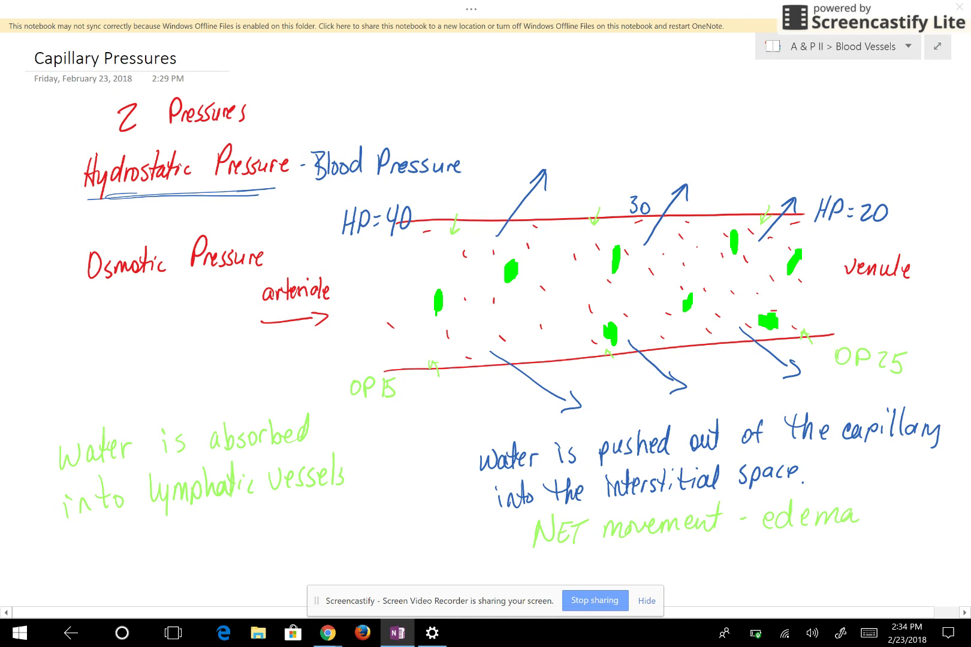
{"action": "left_click", "coordinate": [724, 633]}
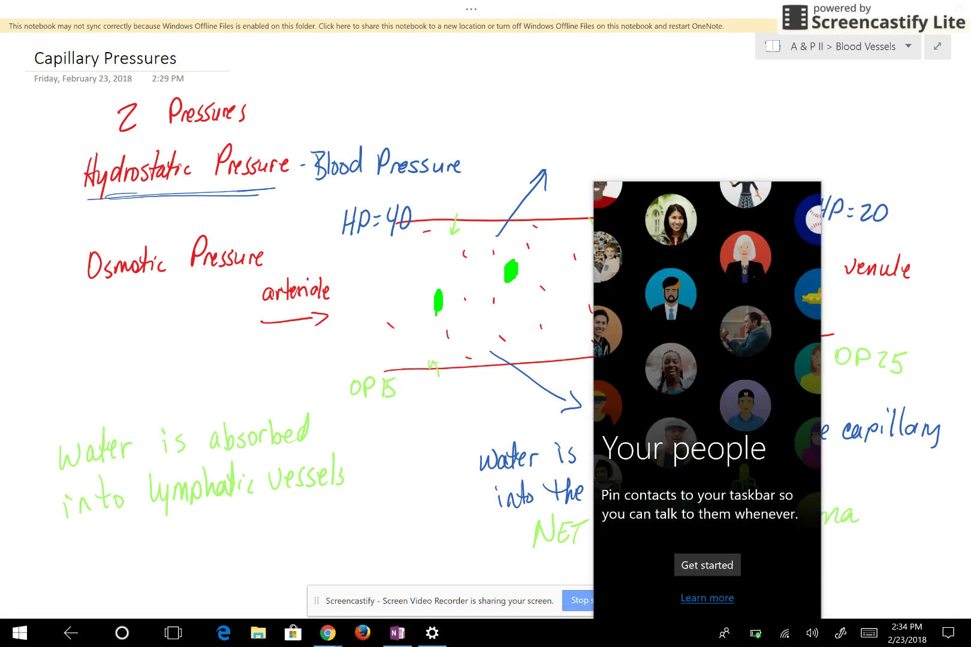
{"action": "key", "text": "Escape"}
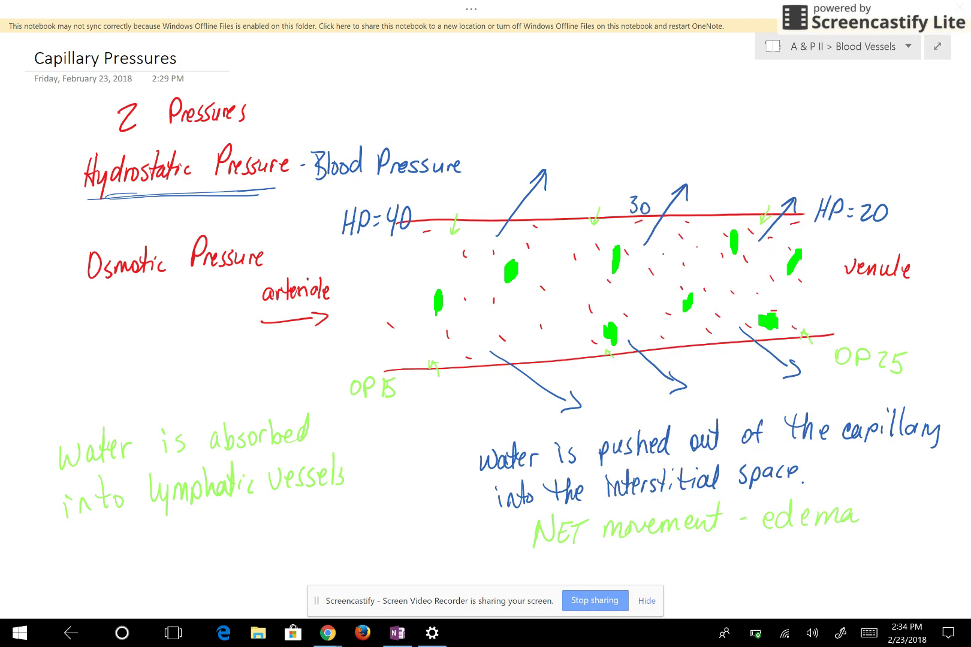